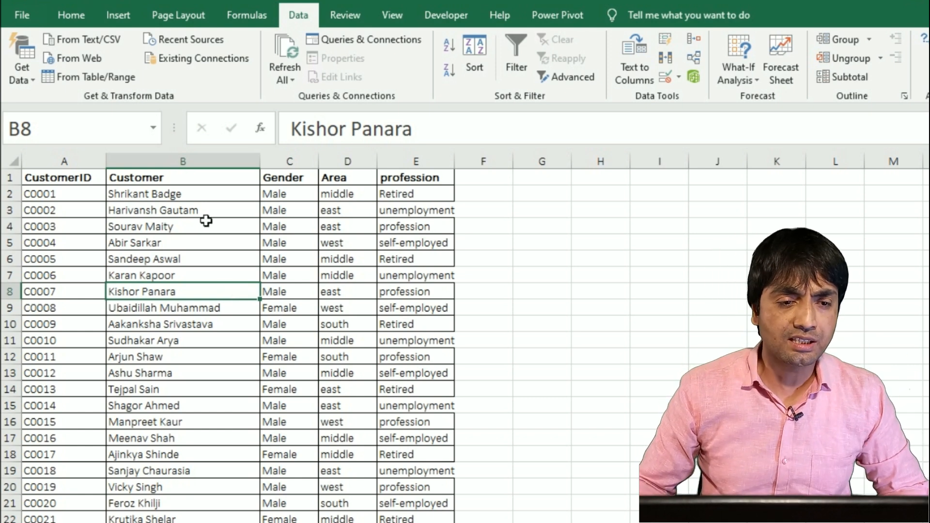
pyautogui.click(97, 215)
pyautogui.click(208, 310)
pyautogui.click(210, 317)
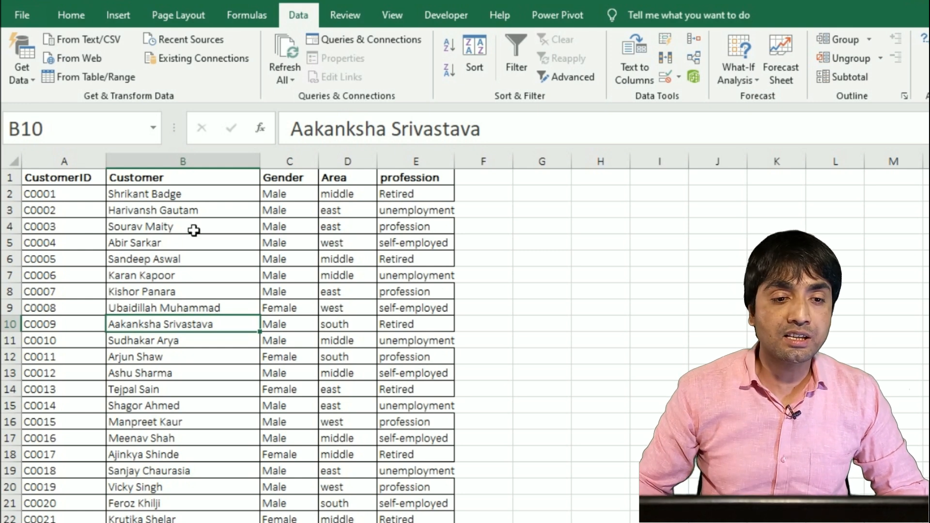
pyautogui.click(184, 276)
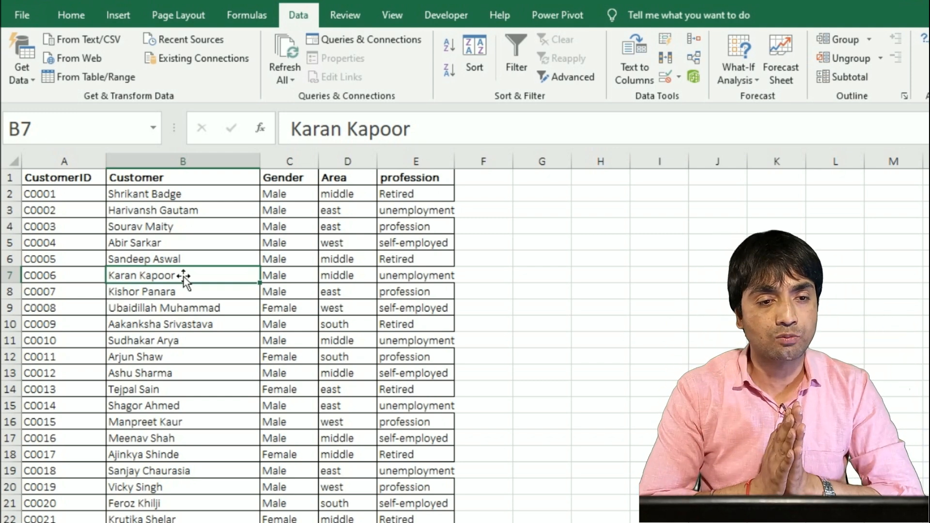
pyautogui.click(201, 244)
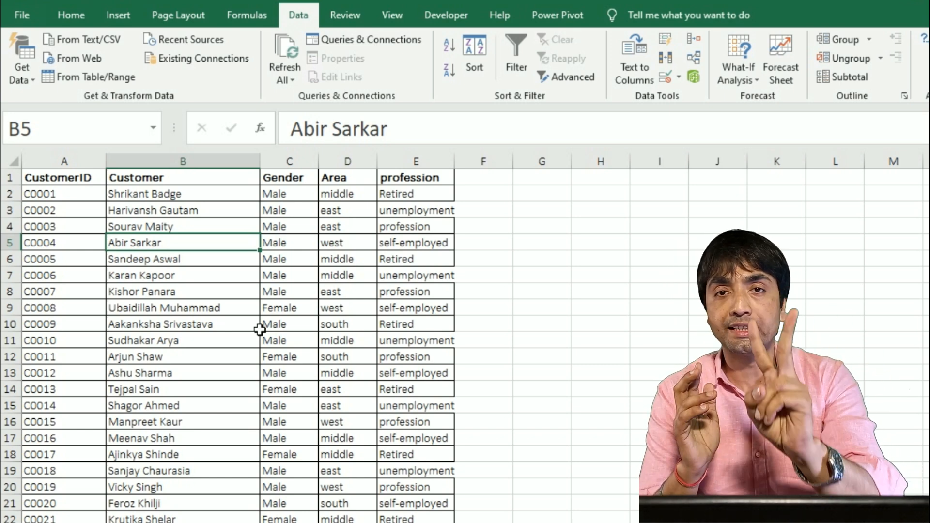
pyautogui.click(250, 282)
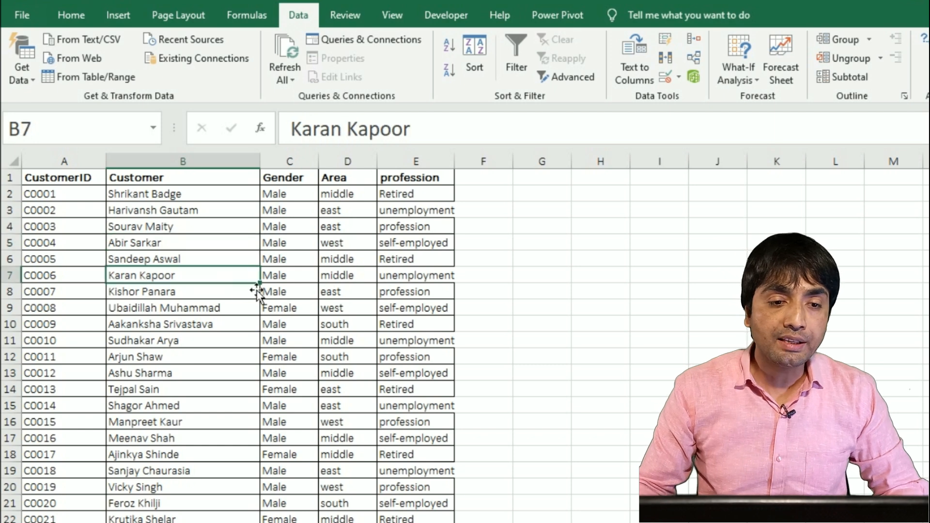
pyautogui.hotkey('ctrl', 't')
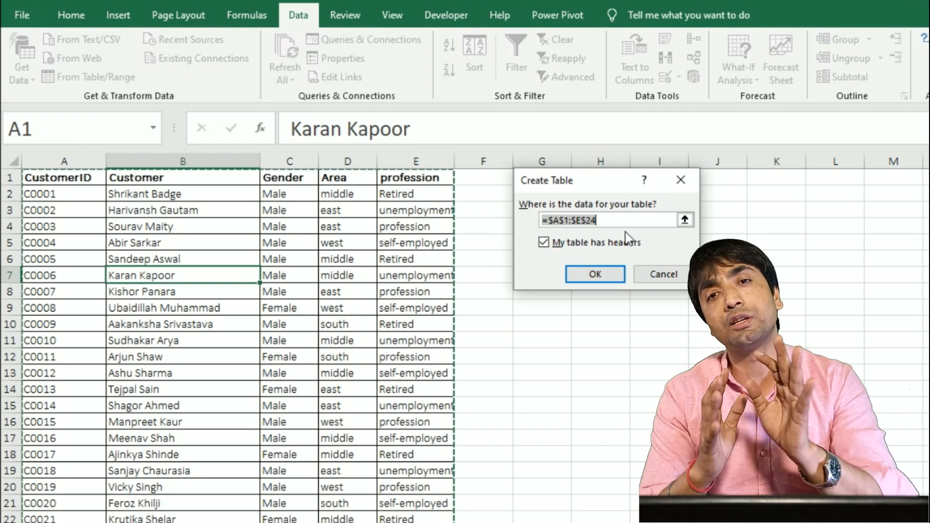
pyautogui.click(595, 274)
pyautogui.click(187, 259)
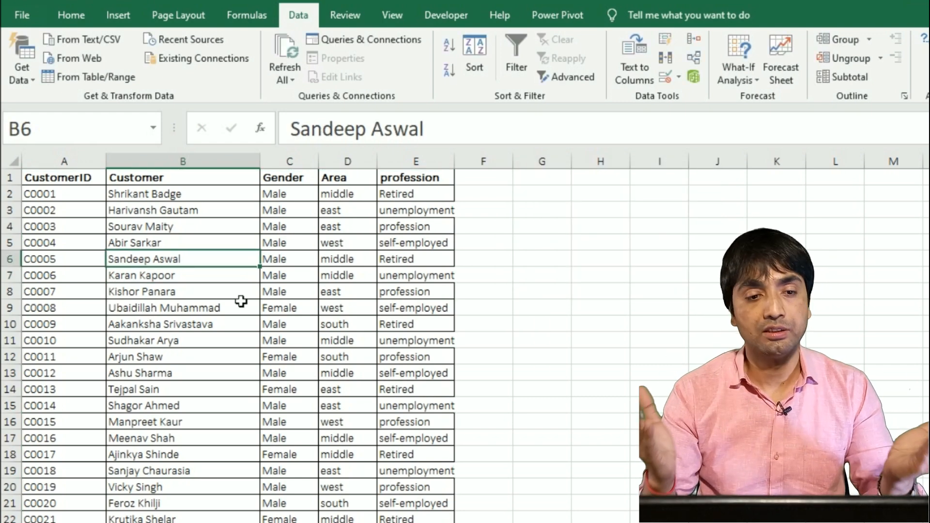
# - Load the customer range A1:E24, with headers, into the Power Query Editor as a table
pyautogui.click(243, 285)
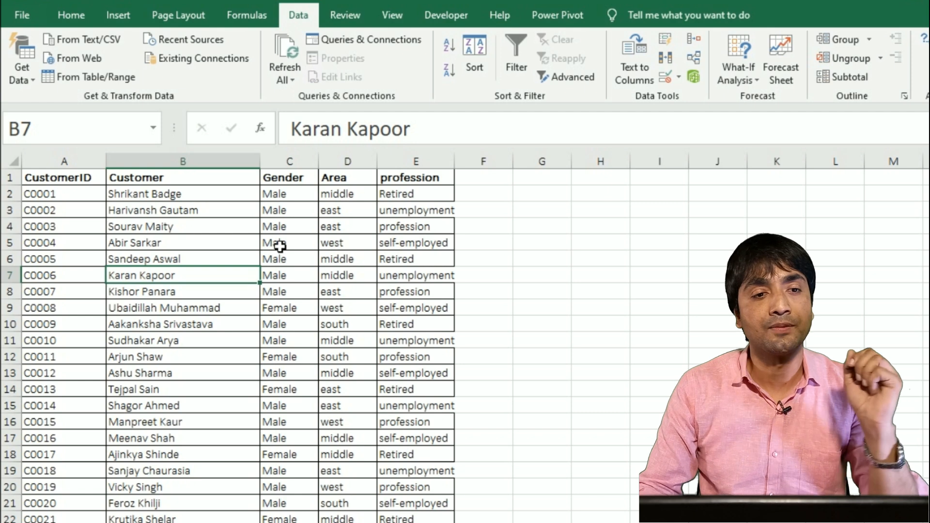
pyautogui.click(80, 77)
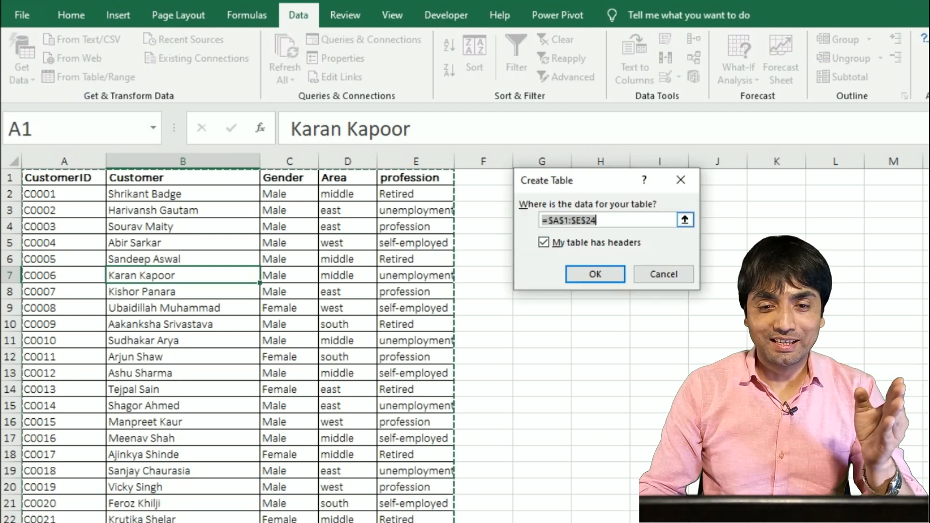
pyautogui.moveTo(583, 193); pyautogui.dragTo(549, 195)
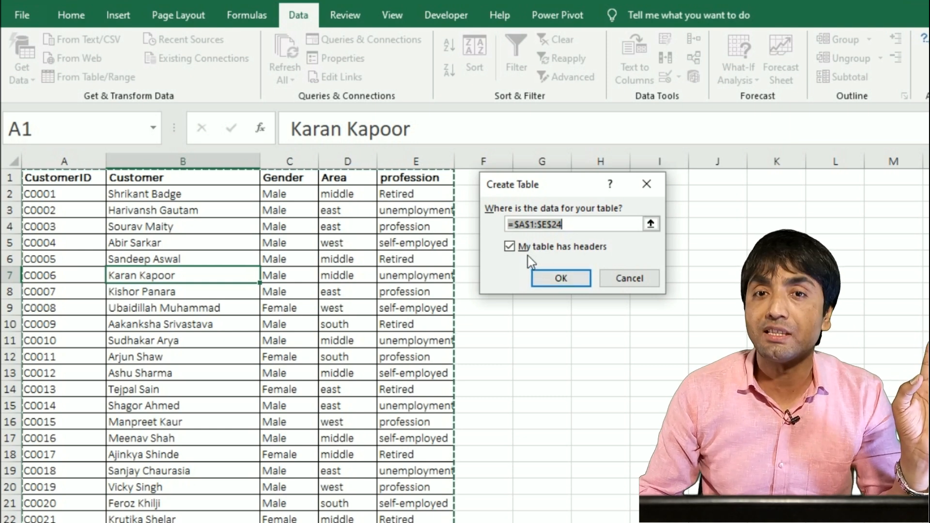
pyautogui.click(562, 280)
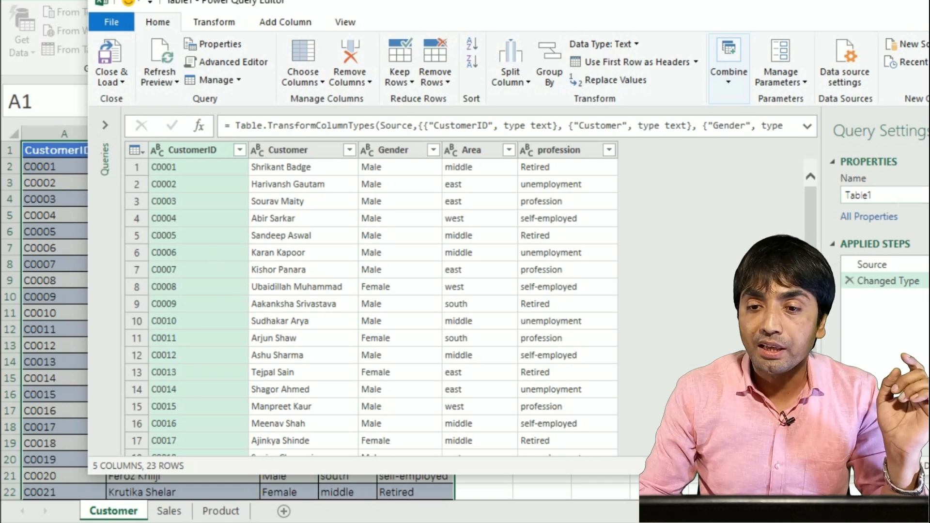
# - Rename the query to Customer, then close the editor and load the query to a new worksheet
pyautogui.click(843, 195)
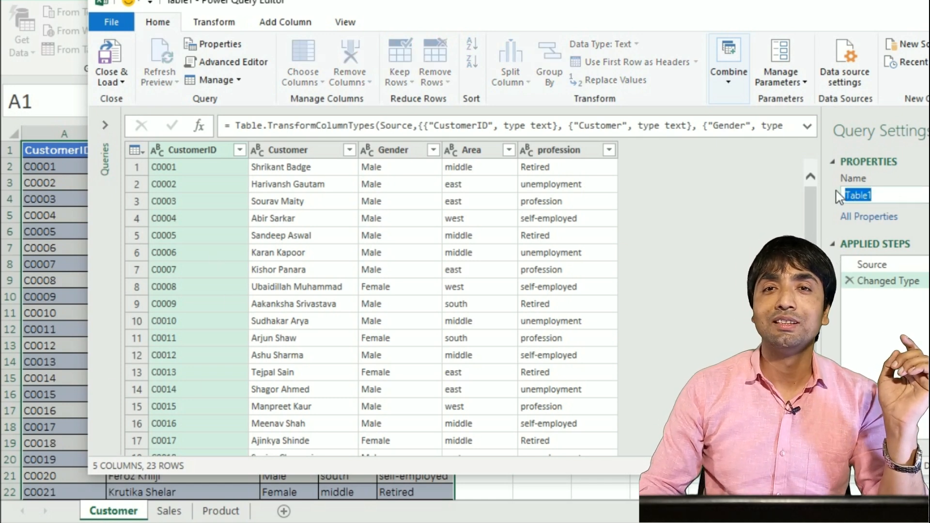
pyautogui.moveTo(881, 193); pyautogui.dragTo(832, 190)
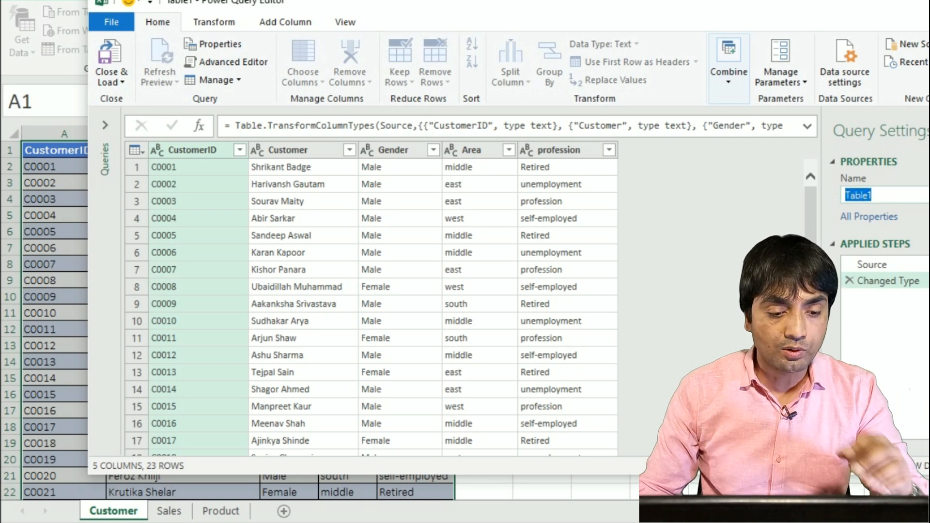
pyautogui.write('Cus')
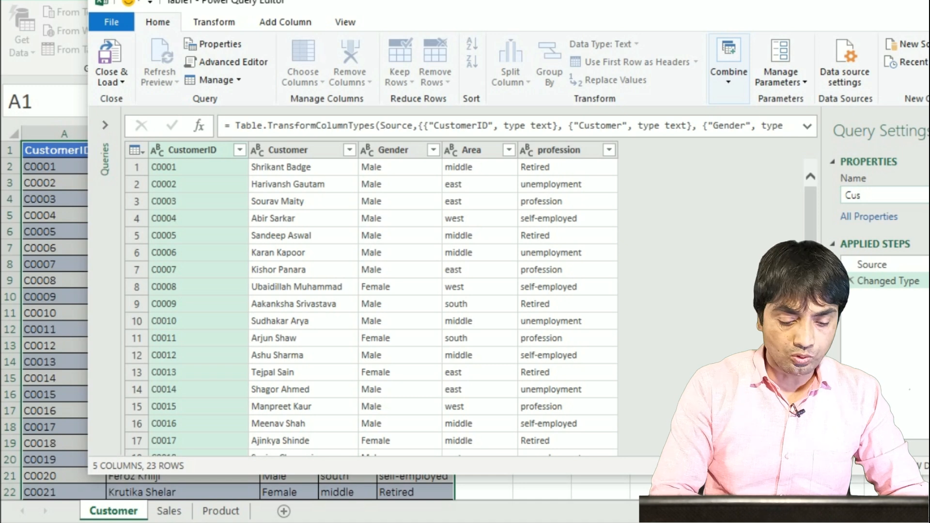
pyautogui.write('tomer')
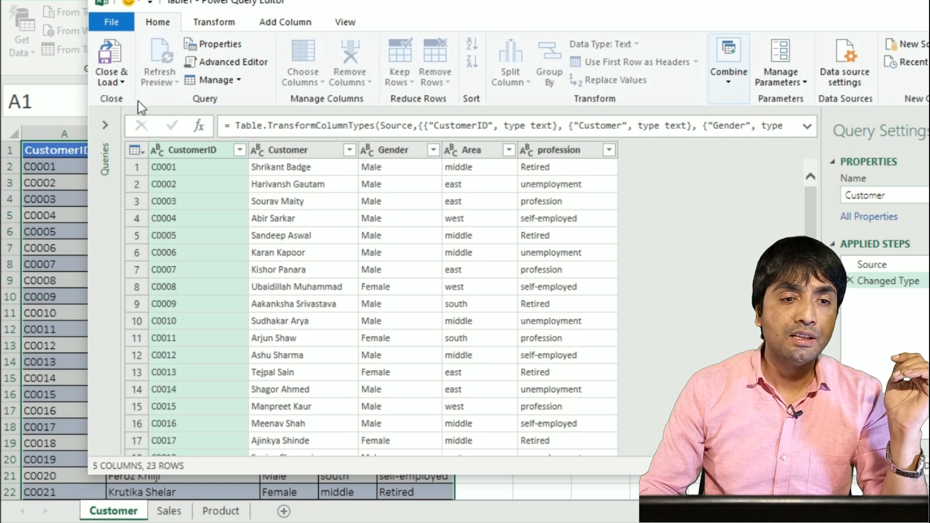
pyautogui.click(127, 82)
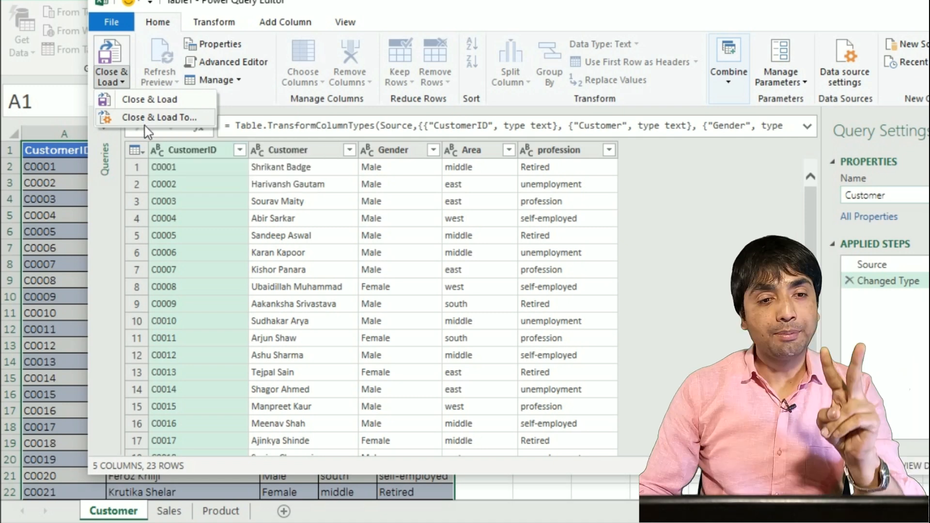
pyautogui.click(149, 100)
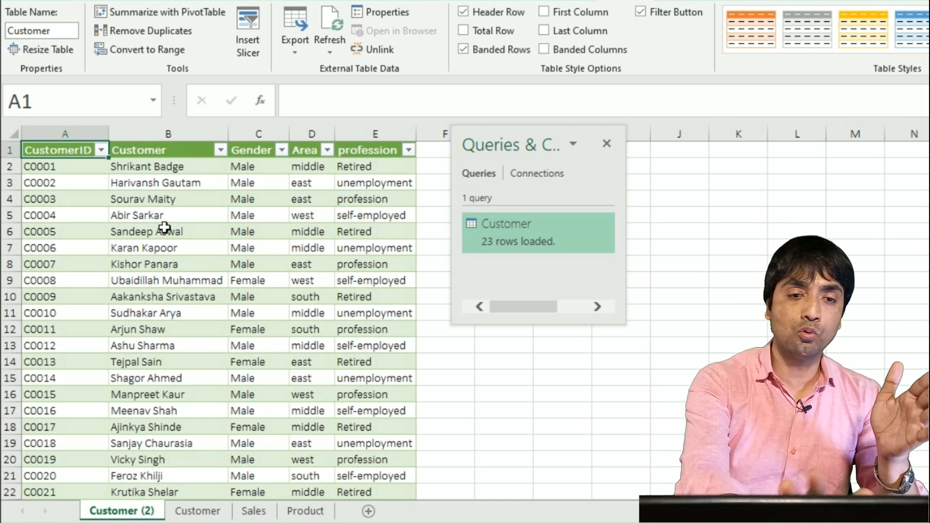
# - Delete the Customer (2) worksheet that holds the loaded query output
pyautogui.rightClick(132, 516)
pyautogui.click(165, 342)
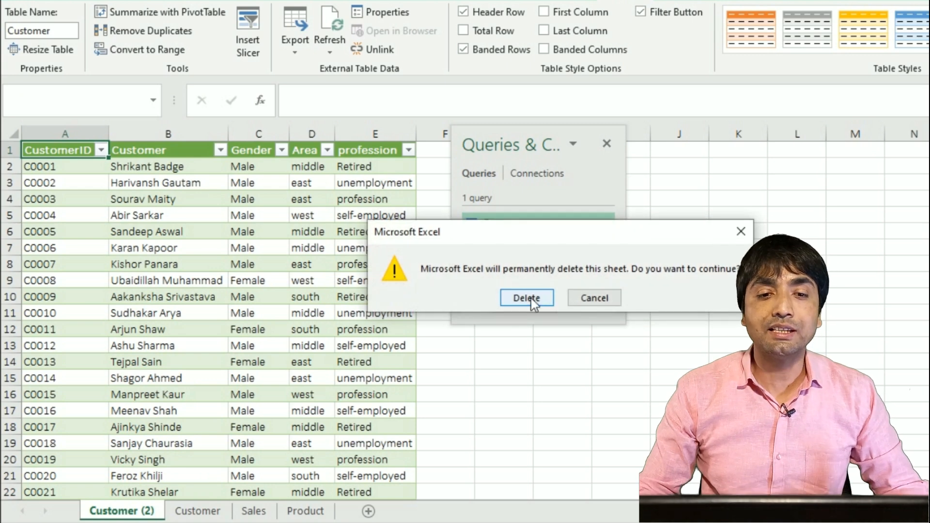
pyautogui.click(531, 299)
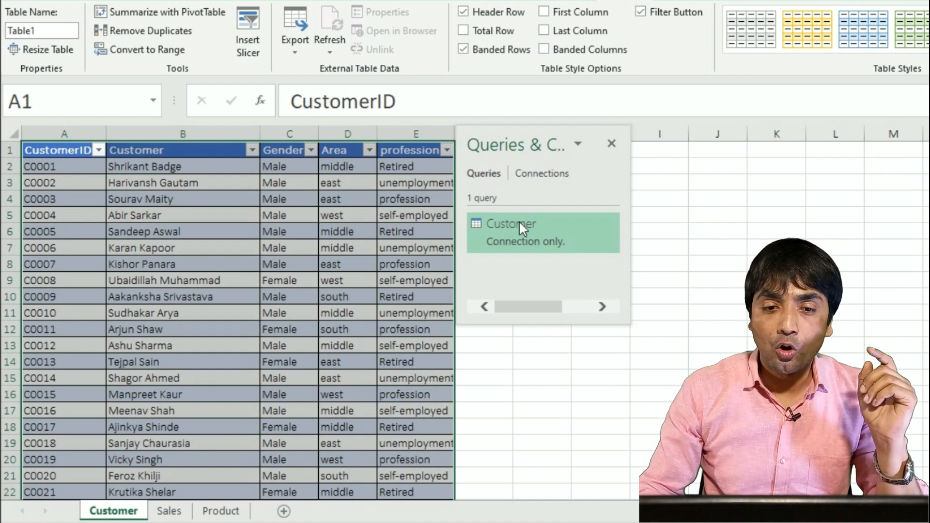
# - Close the Queries & Connections pane and show it again
pyautogui.moveTo(518, 228)
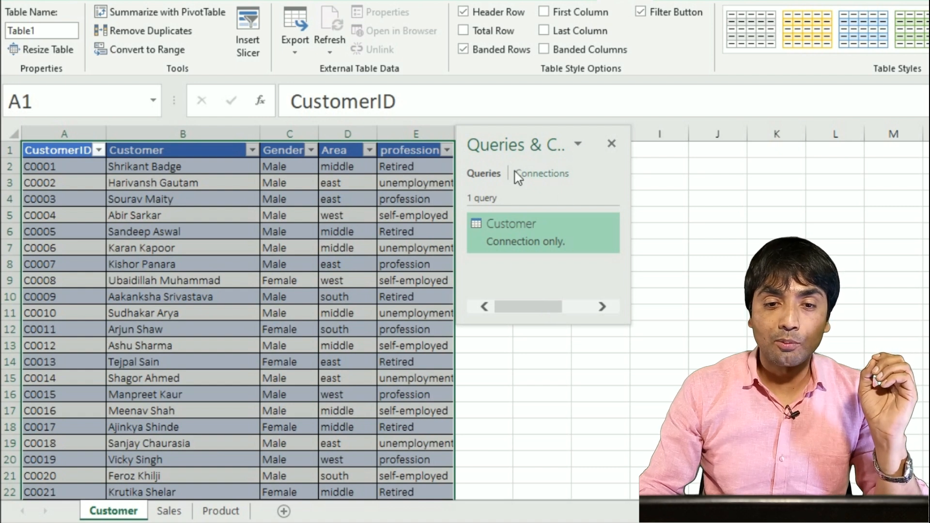
pyautogui.moveTo(523, 158)
pyautogui.mouseDown()
pyautogui.moveTo(551, 172)
pyautogui.moveTo(540, 159)
pyautogui.mouseUp()
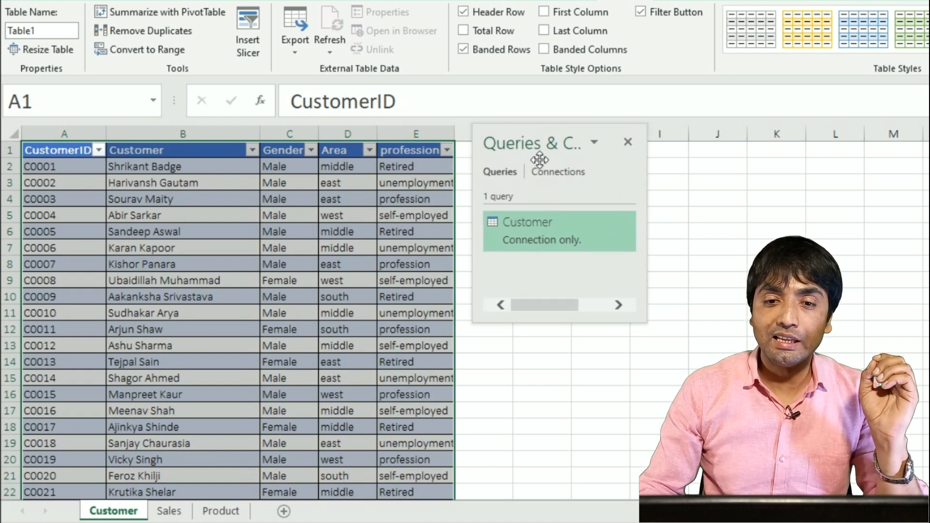
pyautogui.click(628, 141)
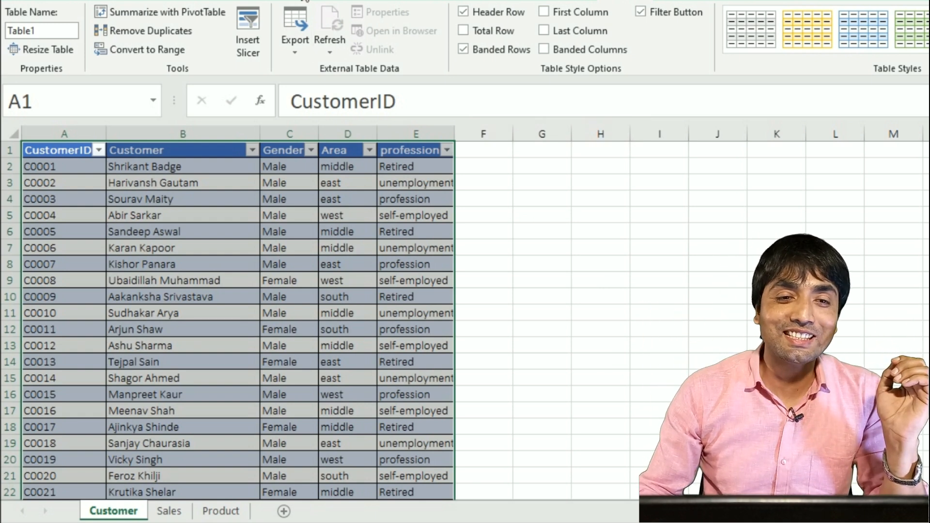
pyautogui.click(305, 1)
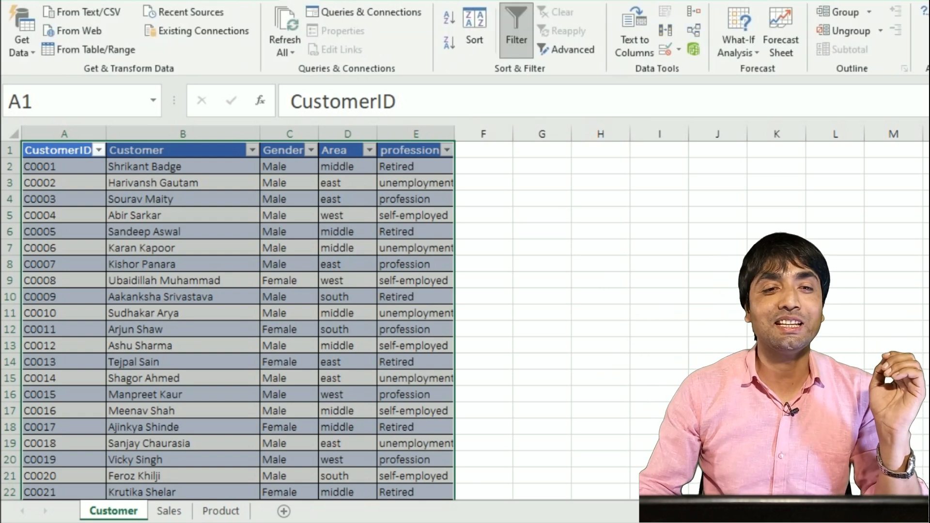
pyautogui.click(342, 11)
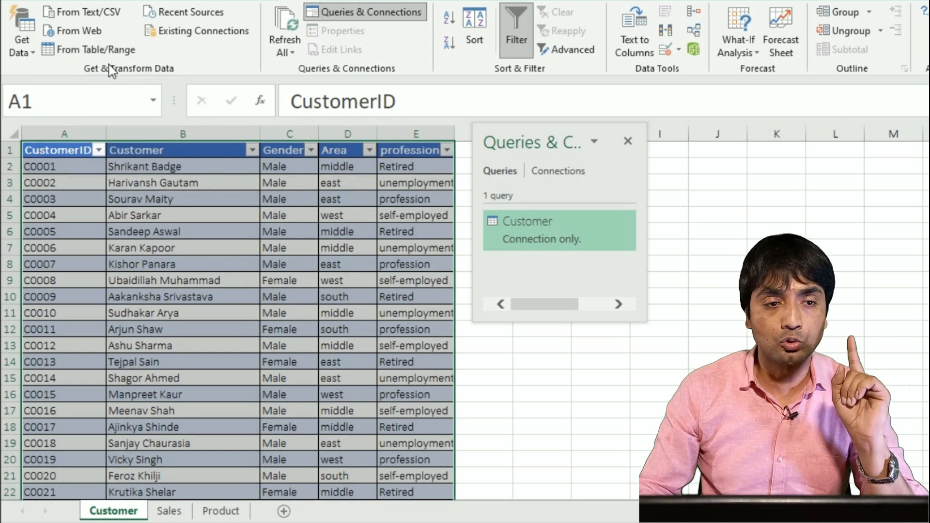
# - Reopen the Customer query in the Power Query Editor to review its data, then return to the Customer sheet
pyautogui.rightClick(517, 222)
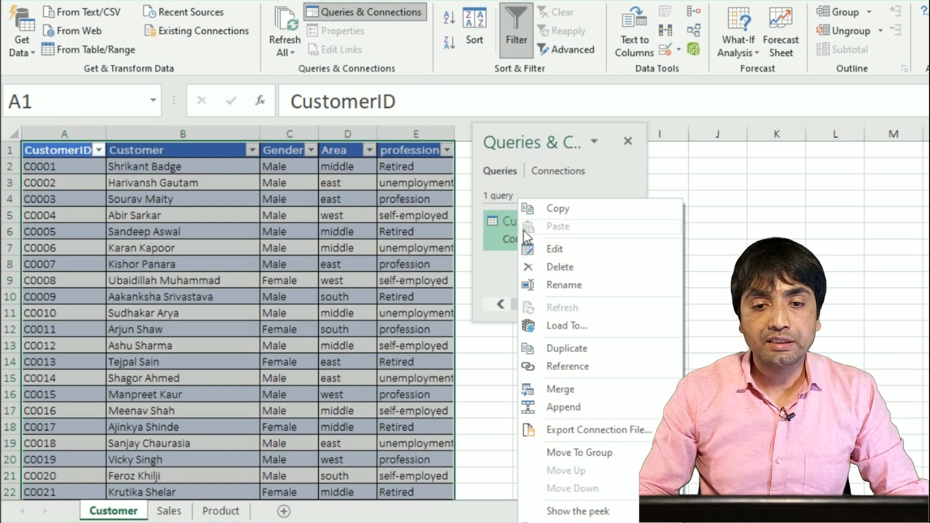
pyautogui.click(499, 218)
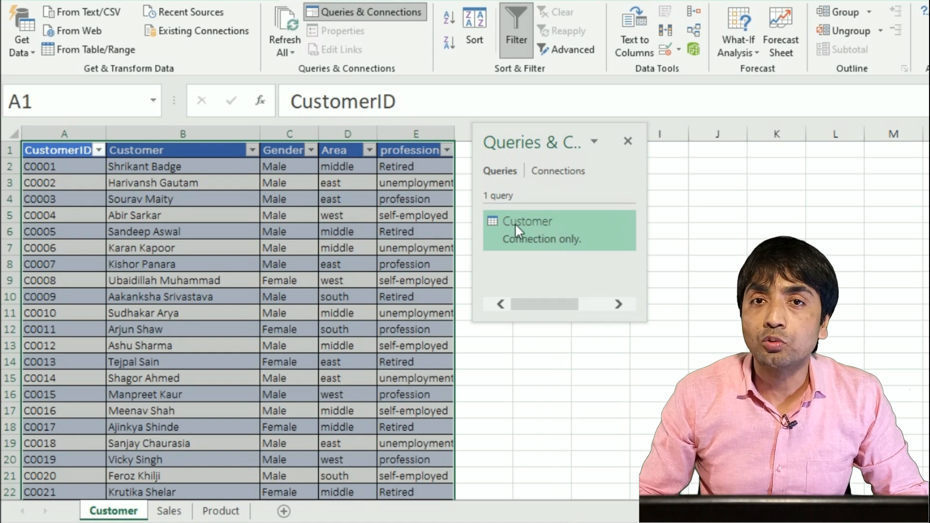
pyautogui.doubleClick(516, 223)
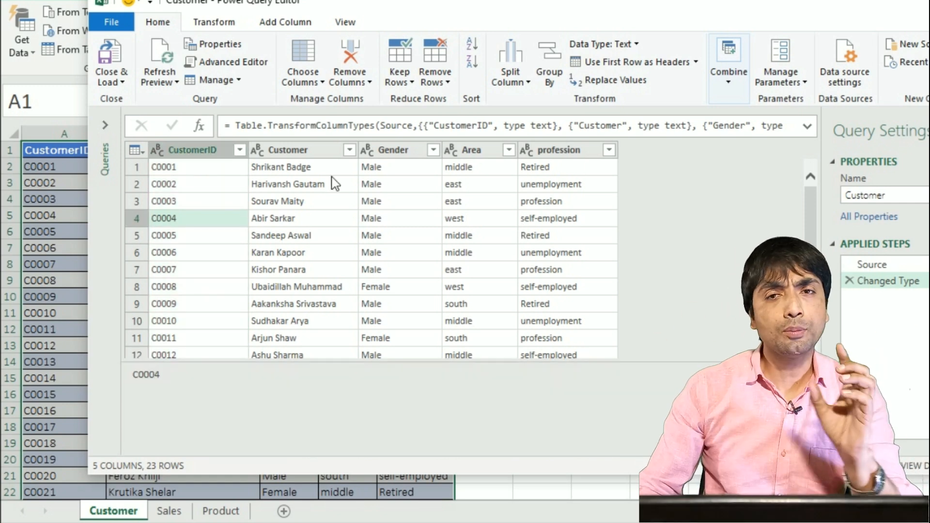
pyautogui.click(104, 127)
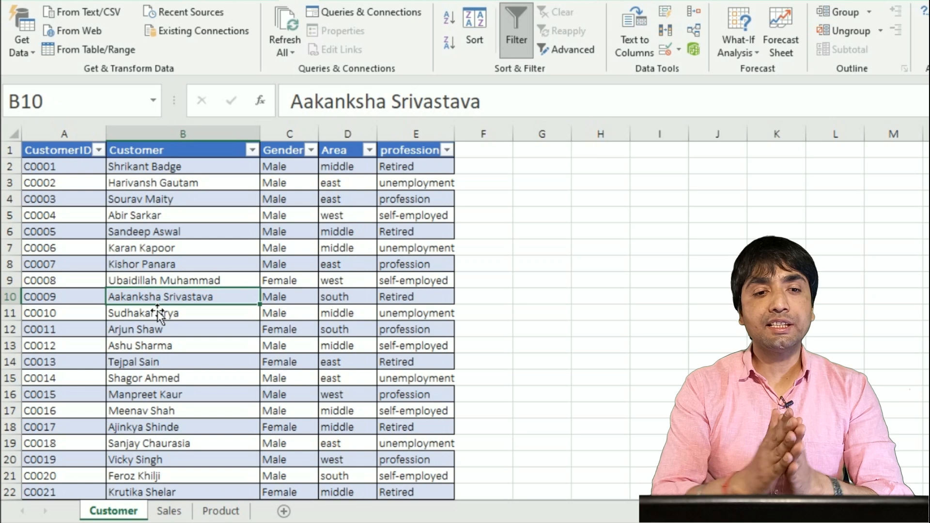
pyautogui.click(163, 216)
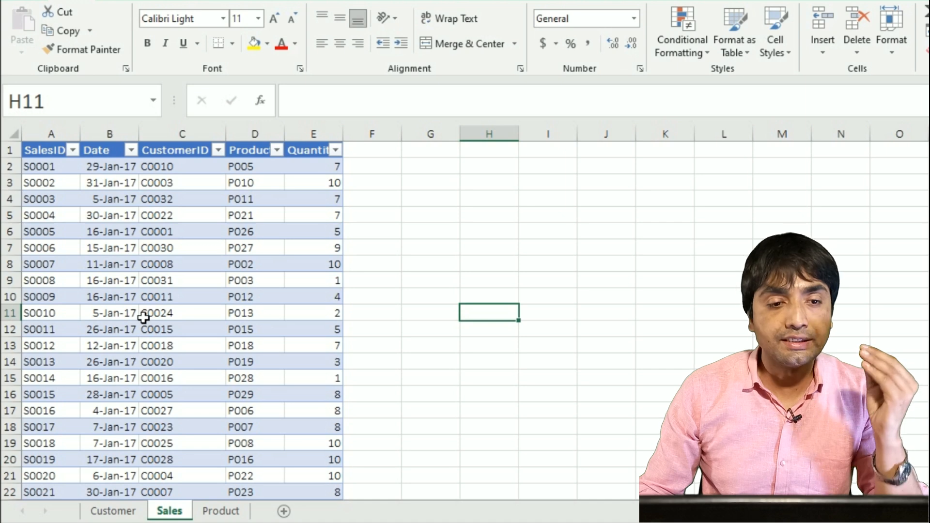
# - Name the table on the Sales sheet sles and load it into Power Query
pyautogui.click(157, 266)
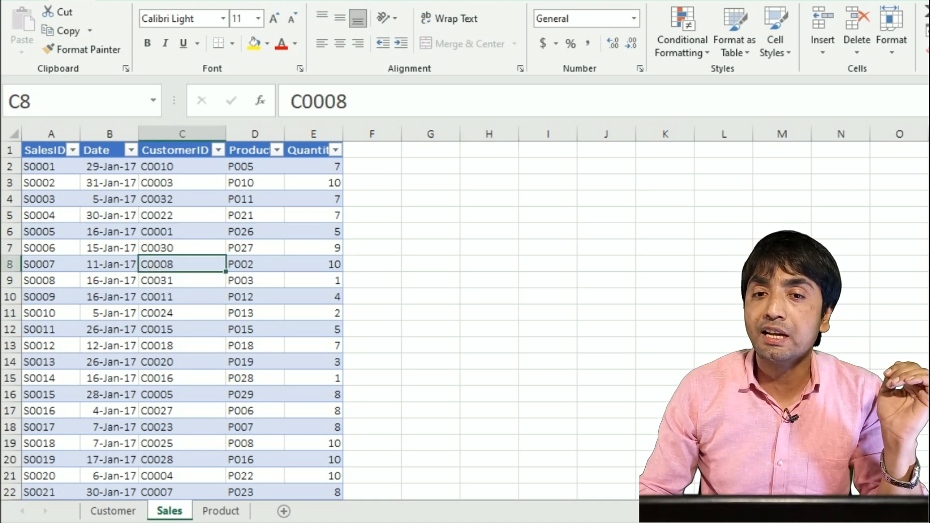
pyautogui.click(624, 1)
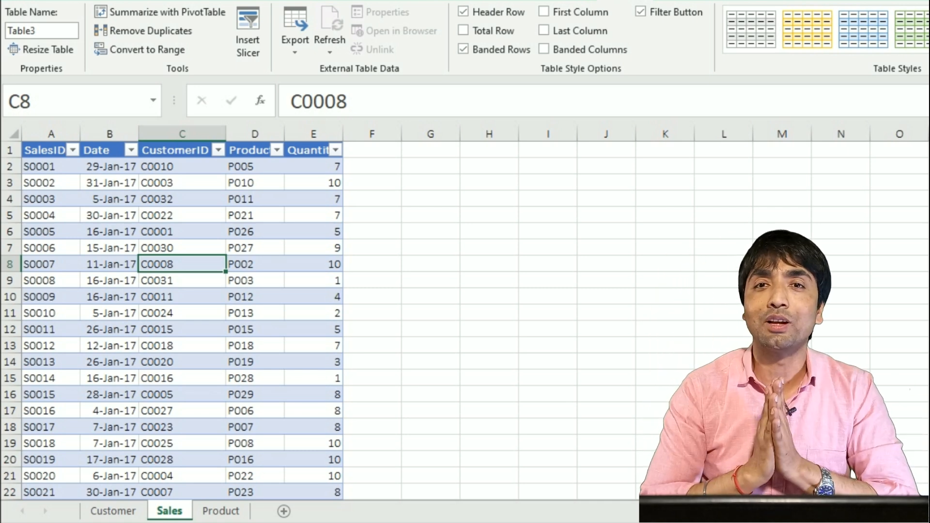
pyautogui.click(13, 34)
pyautogui.click(10, 33)
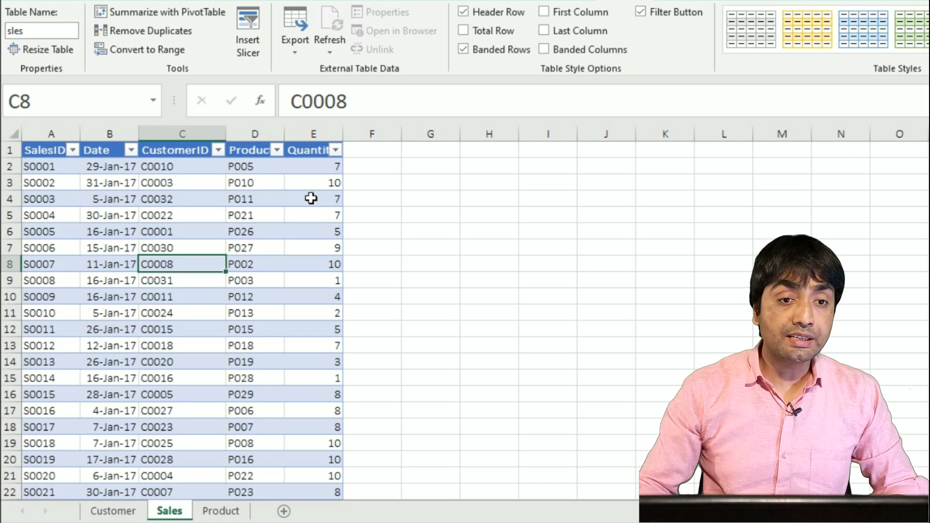
pyautogui.click(299, 1)
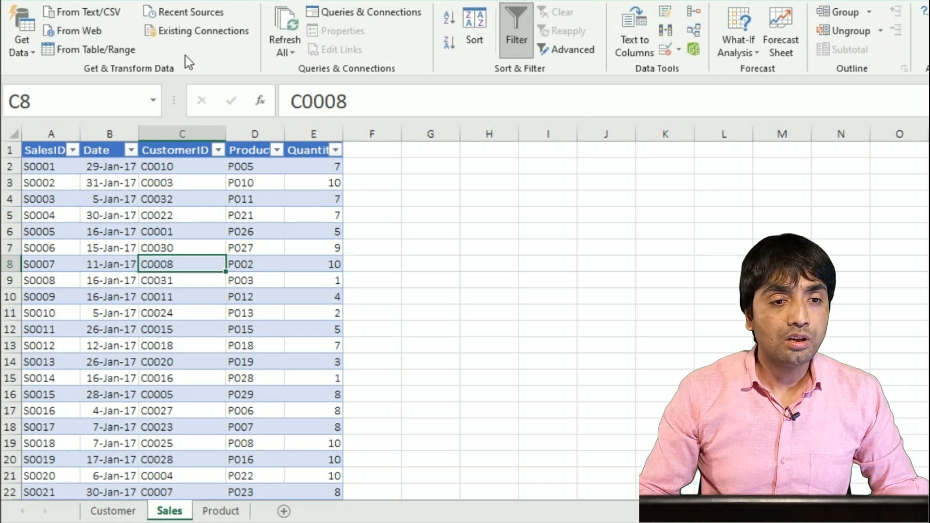
pyautogui.click(91, 56)
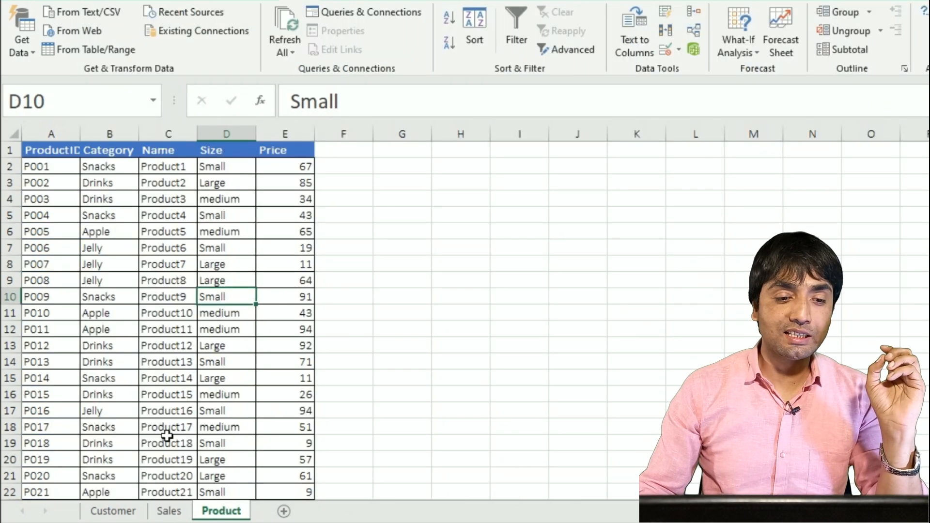
pyautogui.click(112, 511)
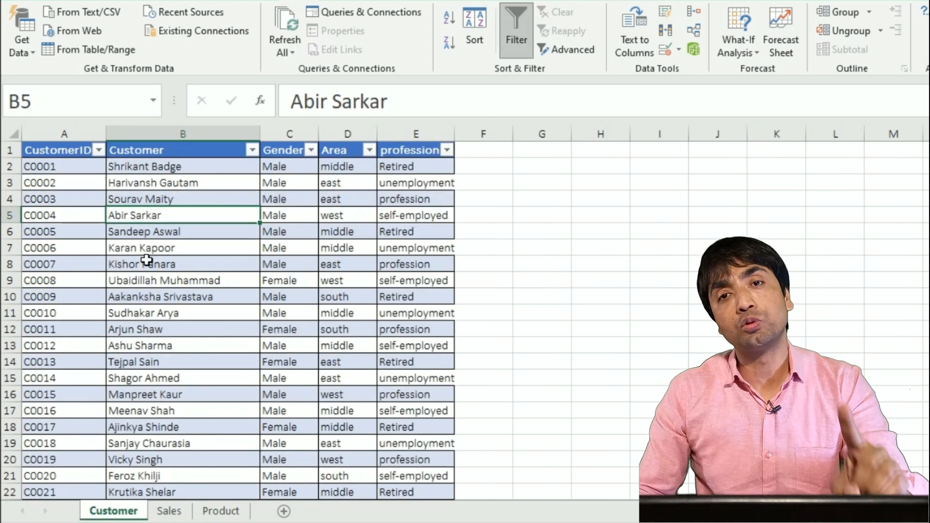
pyautogui.click(169, 510)
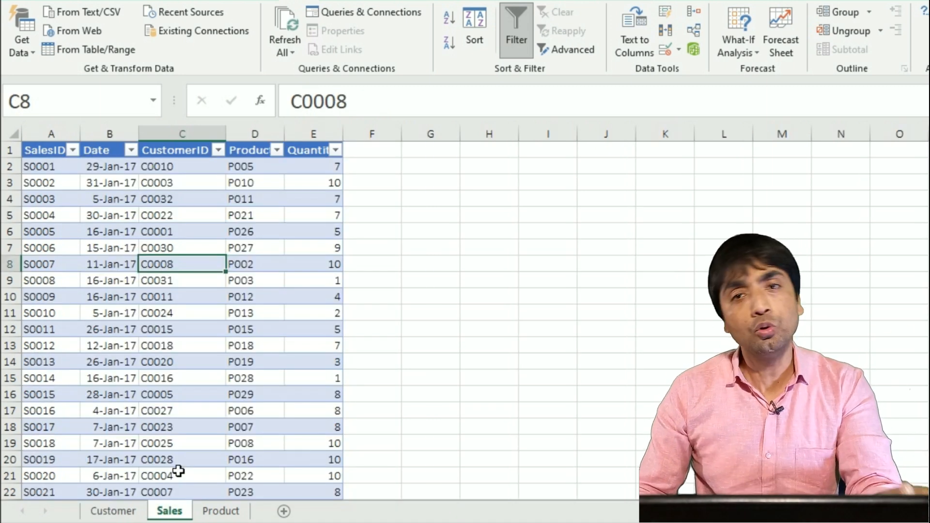
# - On the Product sheet, select the entire product data range including its header row and name it mydata
pyautogui.click(219, 512)
pyautogui.click(175, 281)
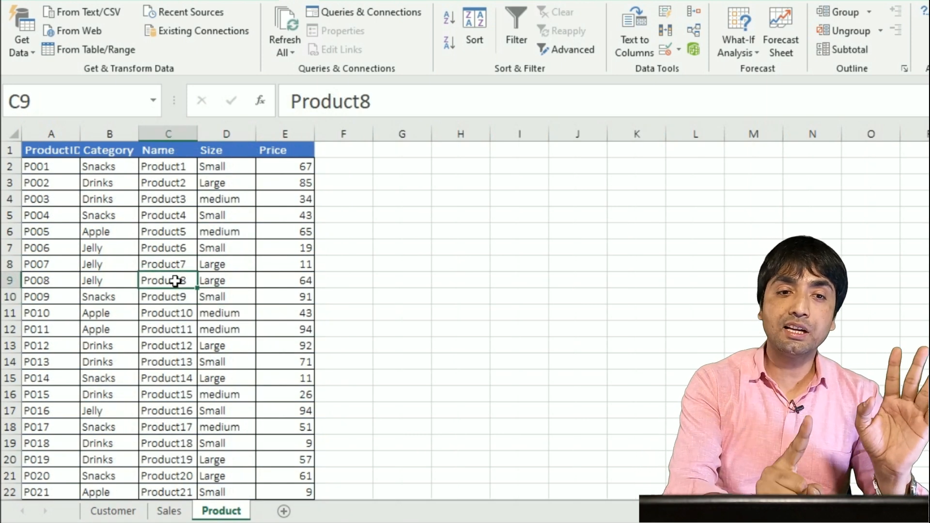
pyautogui.click(116, 511)
pyautogui.click(211, 511)
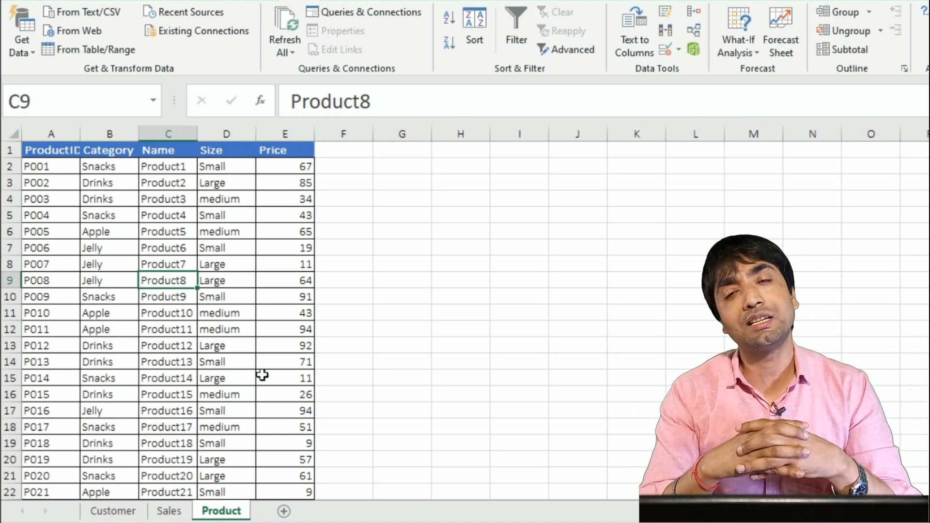
pyautogui.click(230, 310)
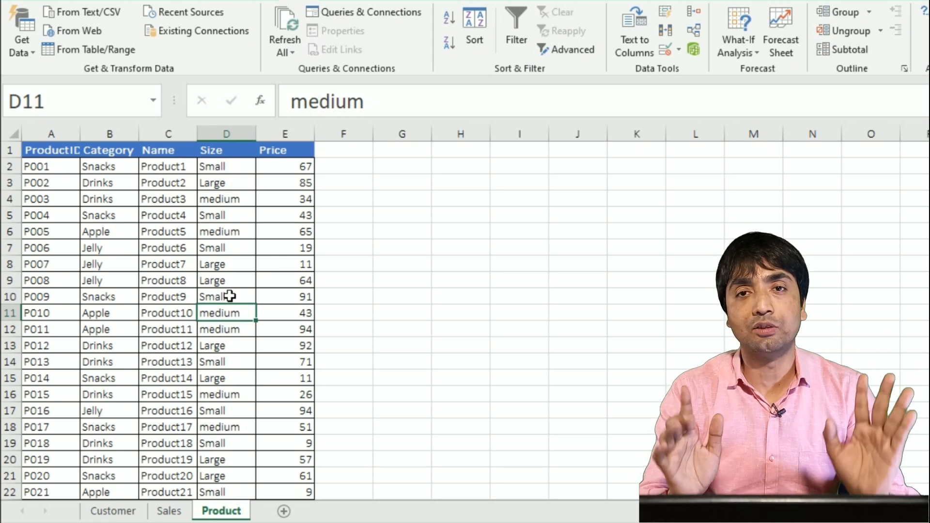
pyautogui.click(34, 158)
pyautogui.hotkey('ctrl', 'shift', 'Right')
pyautogui.hotkey('ctrl', 'shift', 'Down')
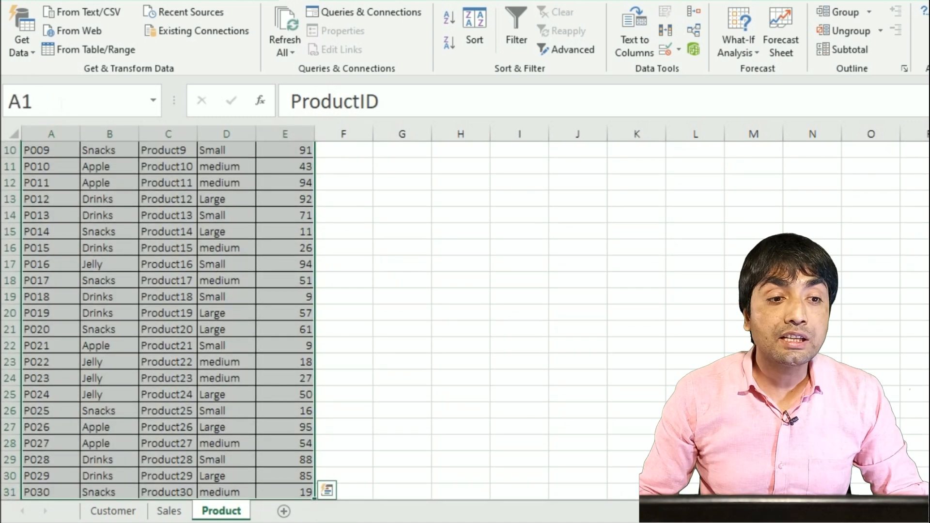
pyautogui.click(62, 103)
pyautogui.press('BackSpace')
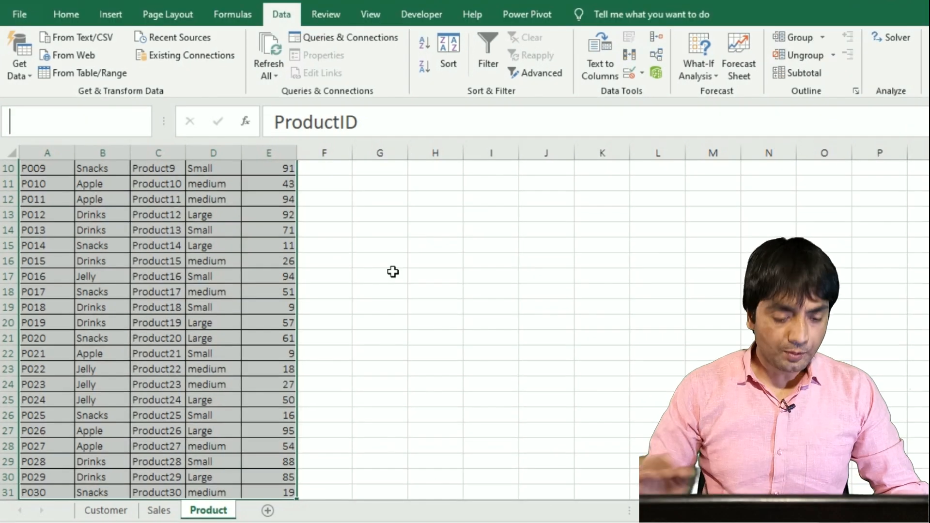
pyautogui.write('mydata')
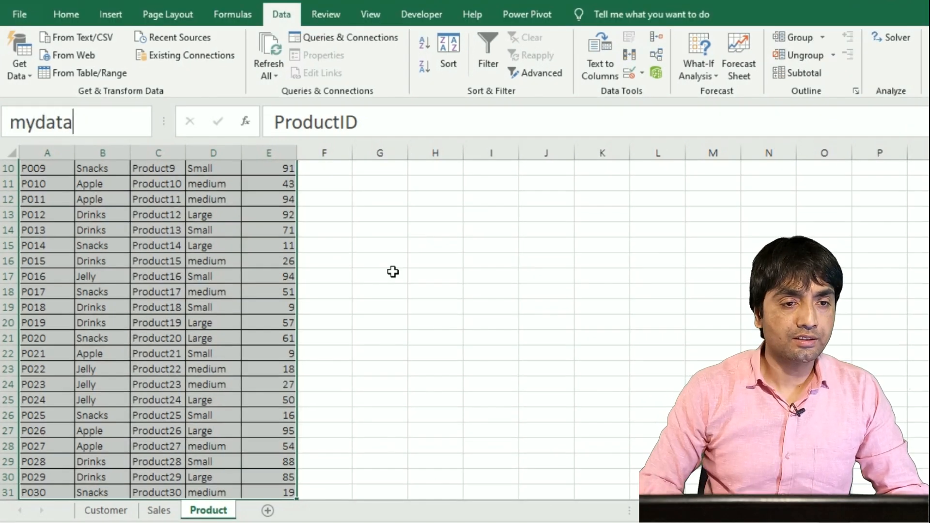
pyautogui.press('Return')
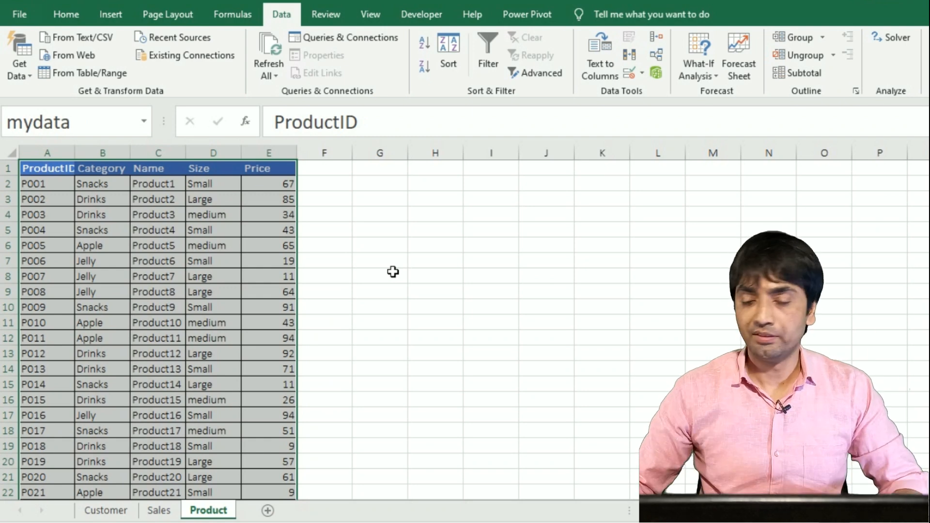
# - Load the mydata range from the Product sheet into the Power Query Editor and check the query's name
pyautogui.click(123, 291)
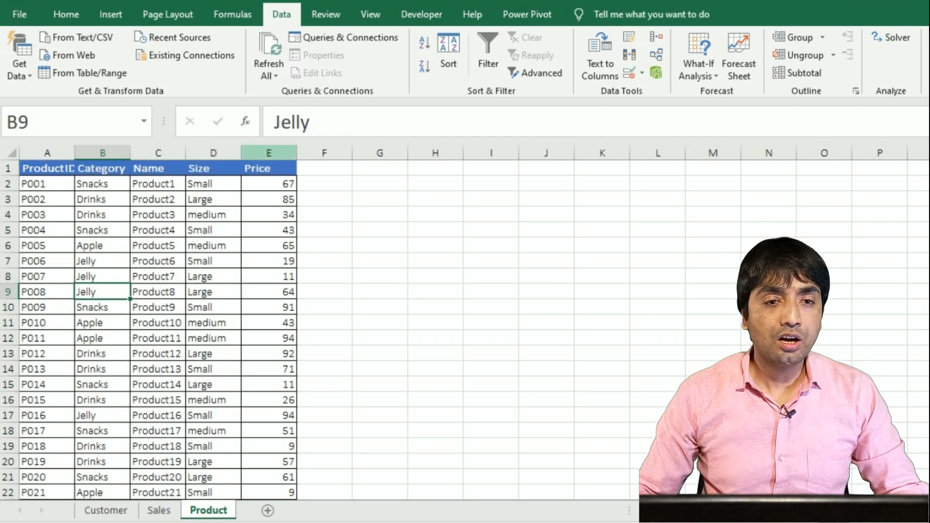
pyautogui.click(77, 71)
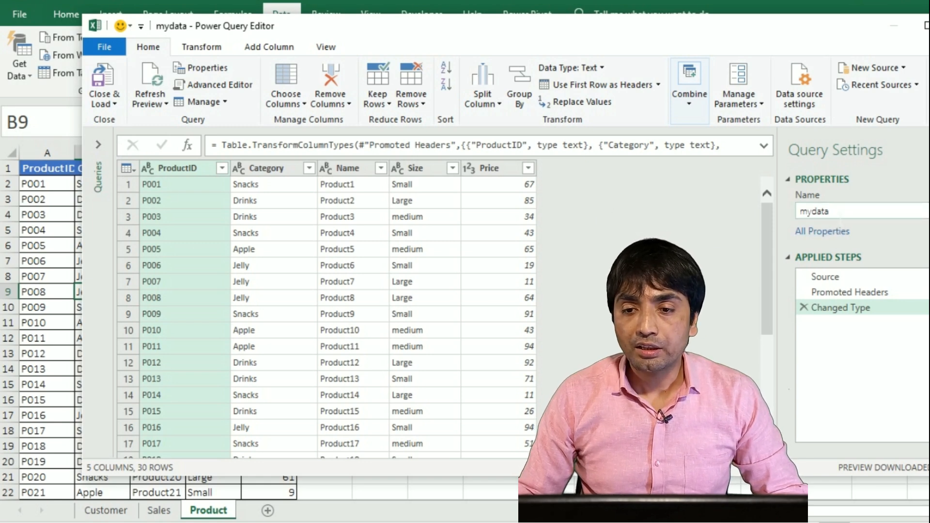
pyautogui.click(824, 212)
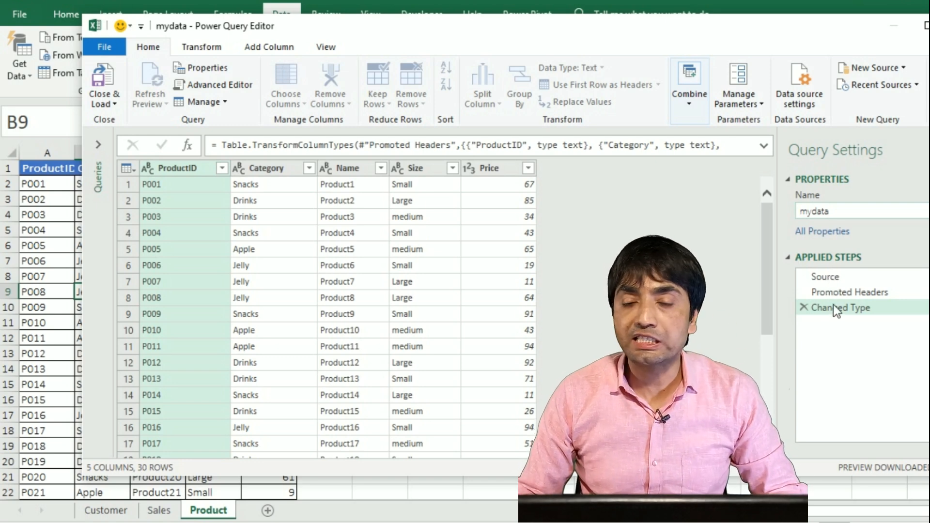
# - Review the Source, Promoted Headers and Changed Type steps of the mydata query, and check the Category and Price columns' data types
pyautogui.click(827, 279)
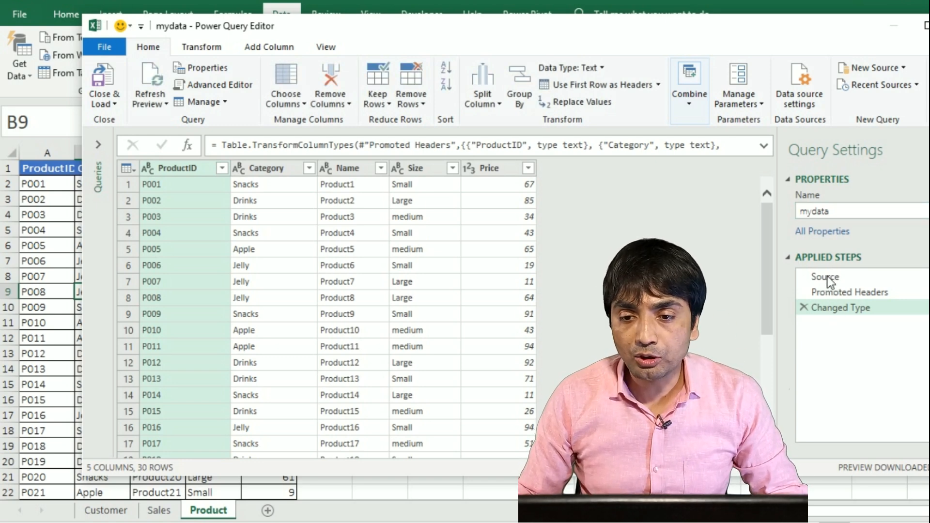
pyautogui.click(827, 278)
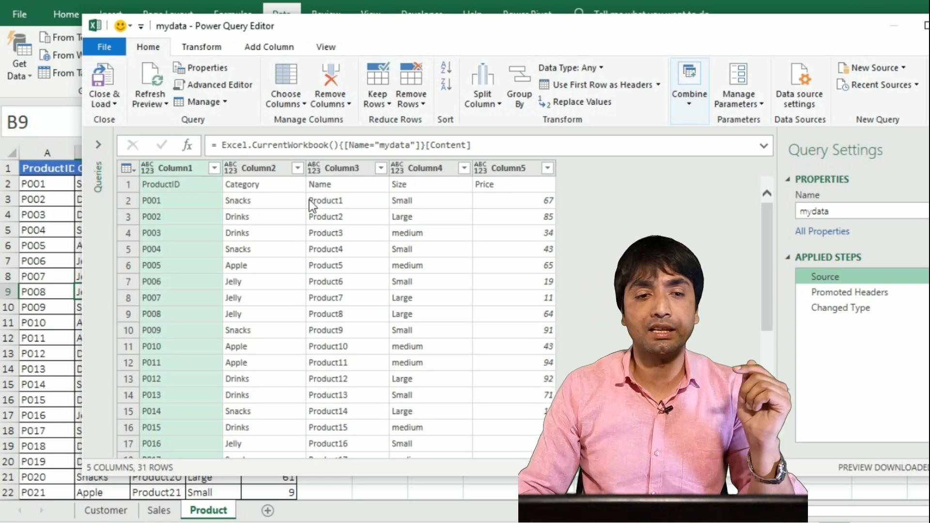
pyautogui.click(844, 291)
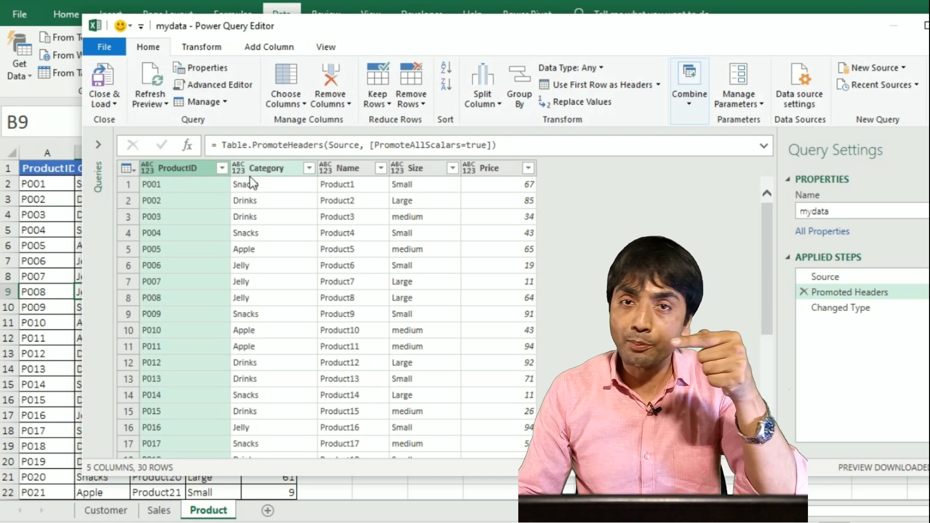
pyautogui.click(859, 314)
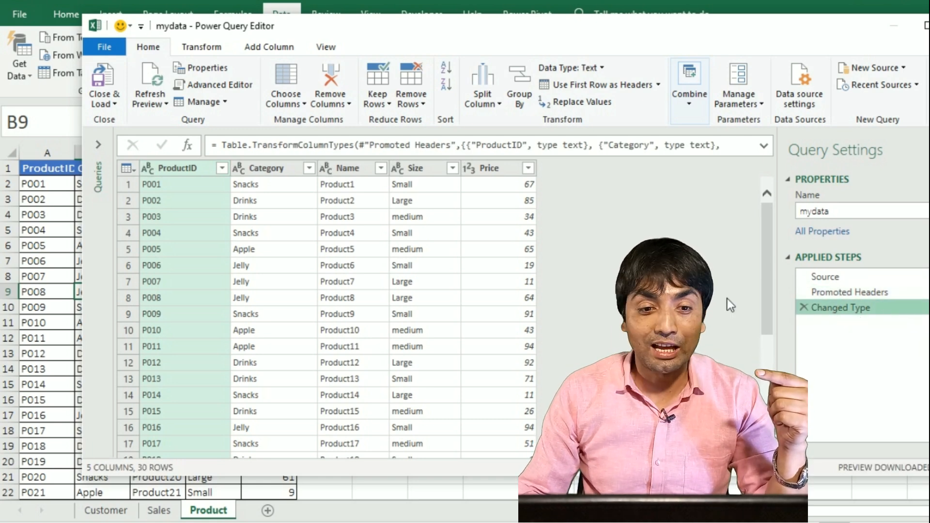
pyautogui.click(833, 293)
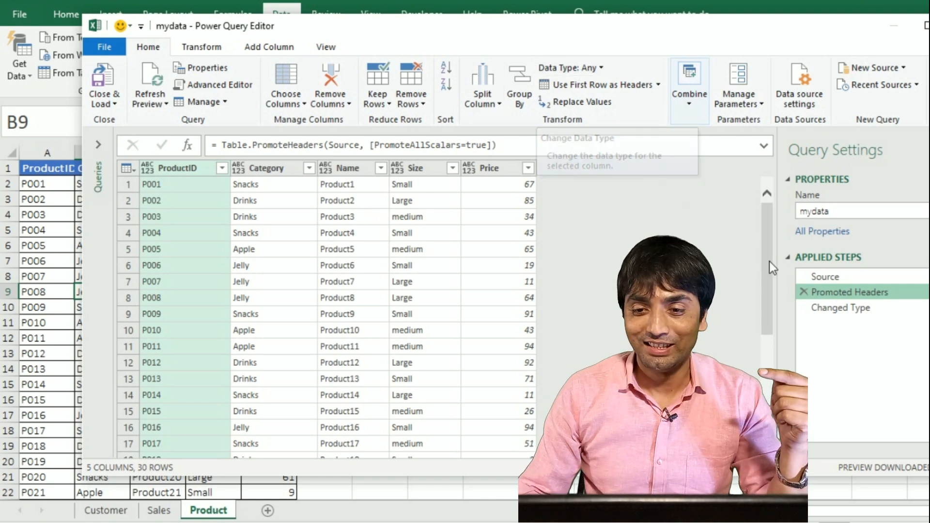
pyautogui.click(836, 307)
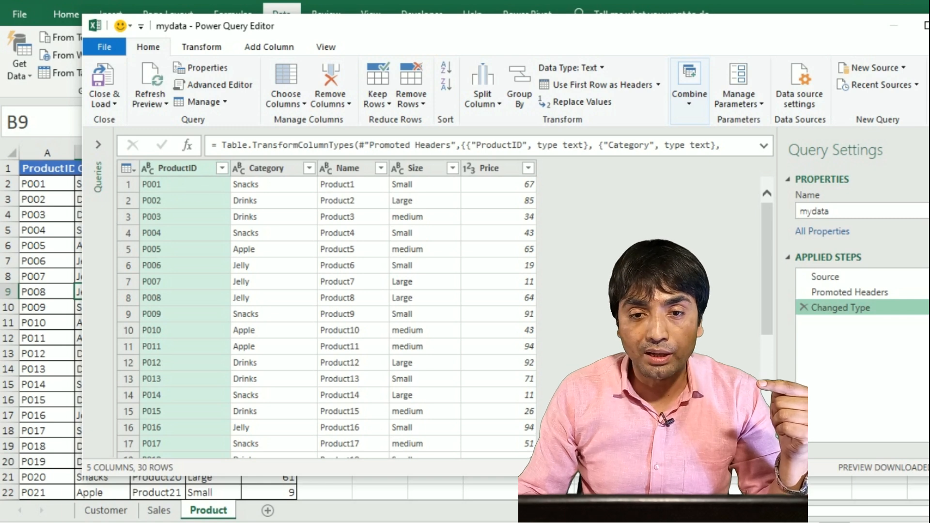
pyautogui.click(257, 170)
pyautogui.click(499, 168)
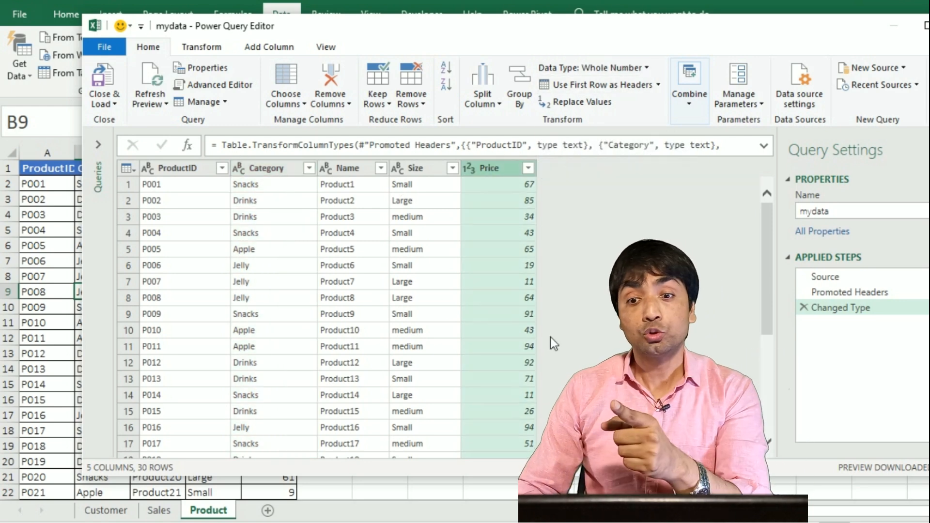
pyautogui.moveTo(814, 291)
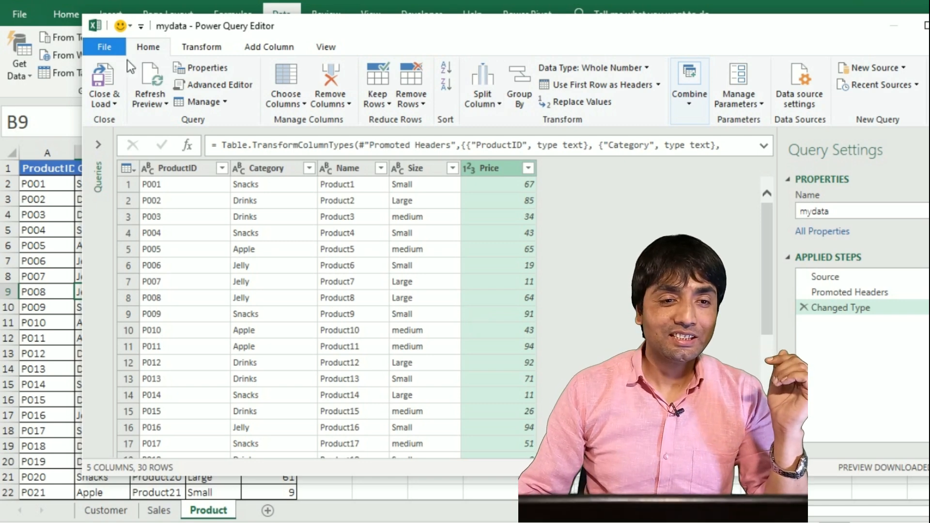
# - Close and load the mydata query to the workbook, and delete the mydata worksheet holding its output
pyautogui.click(116, 103)
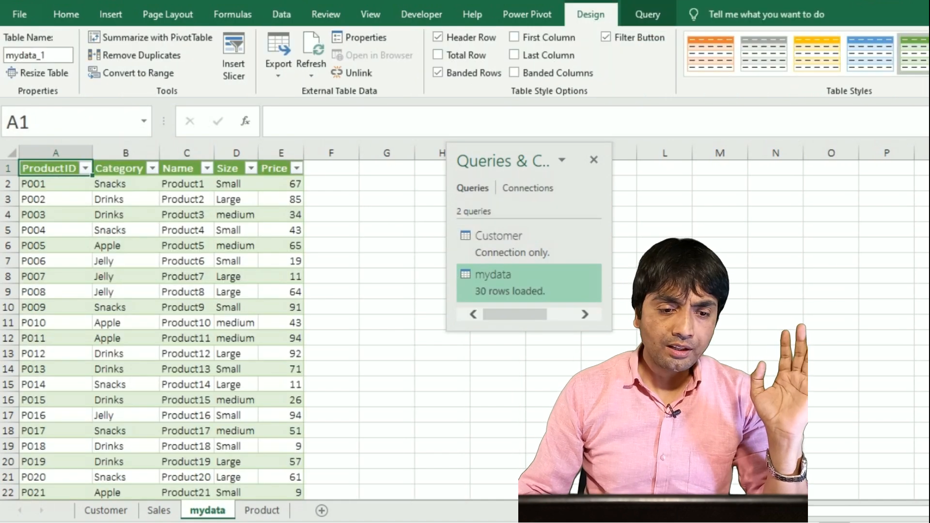
pyautogui.rightClick(196, 515)
pyautogui.click(235, 348)
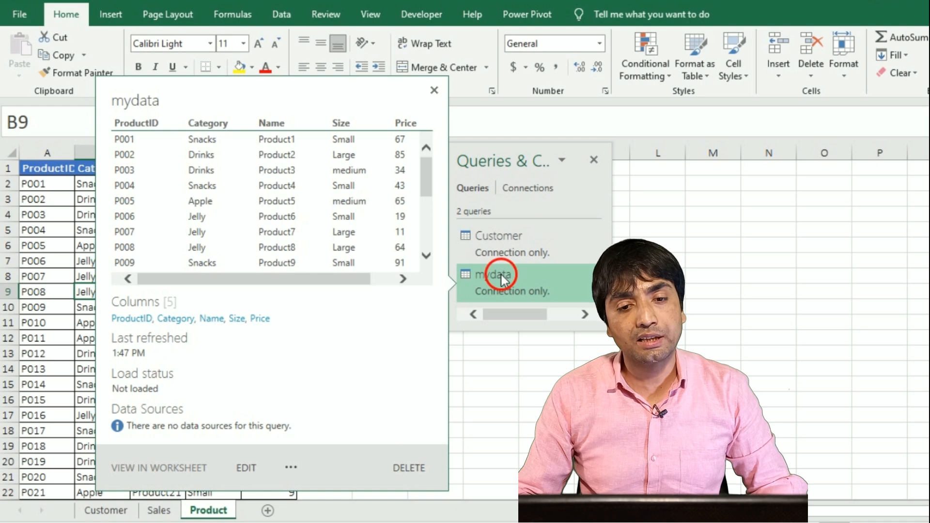
# - Reopen the mydata query, compare it with the Customer query in the editor, and return to the workbook to preview mydata
pyautogui.doubleClick(493, 275)
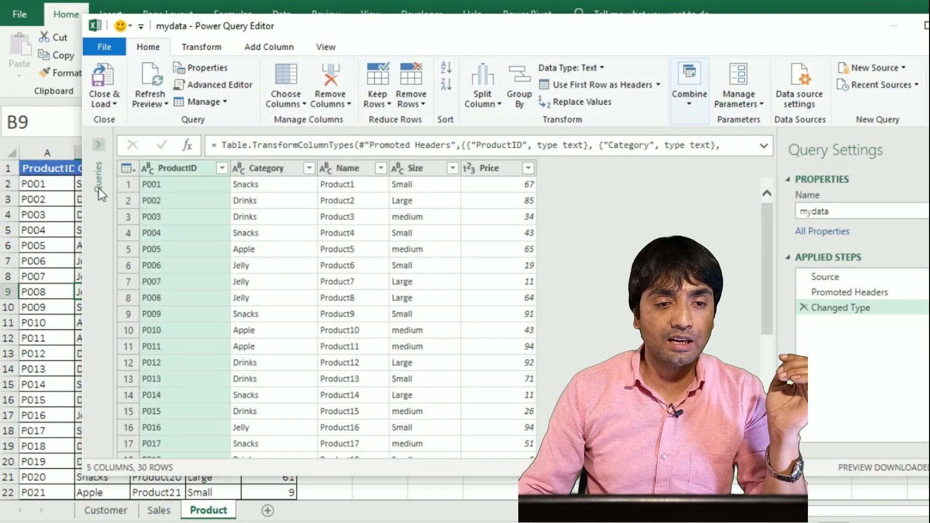
pyautogui.click(101, 153)
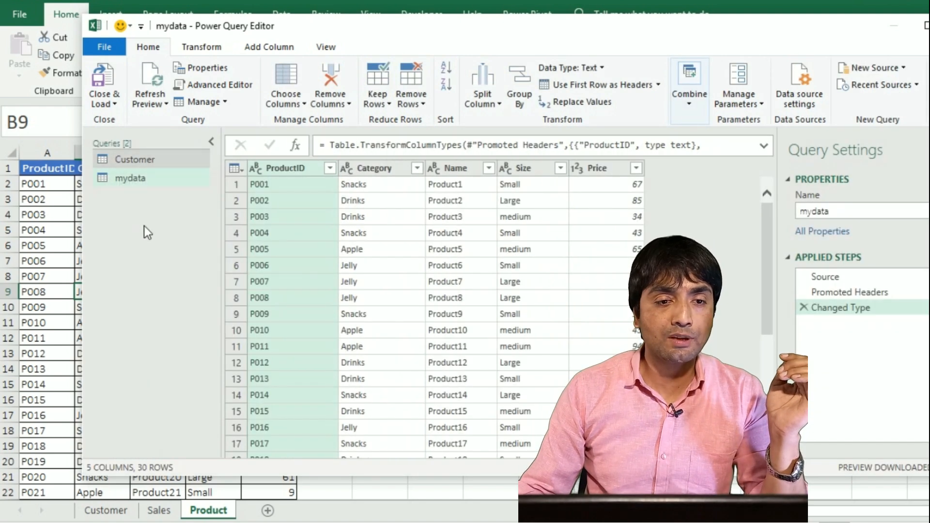
pyautogui.click(147, 161)
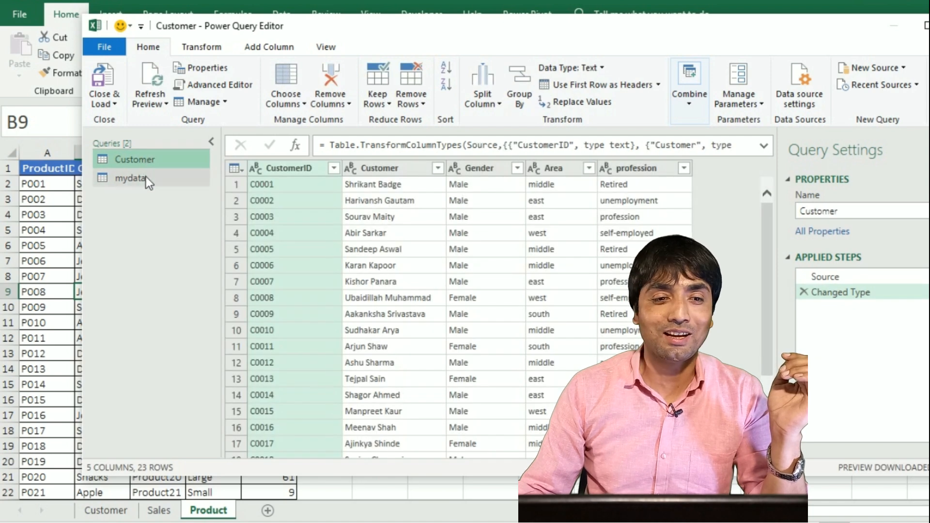
pyautogui.click(138, 180)
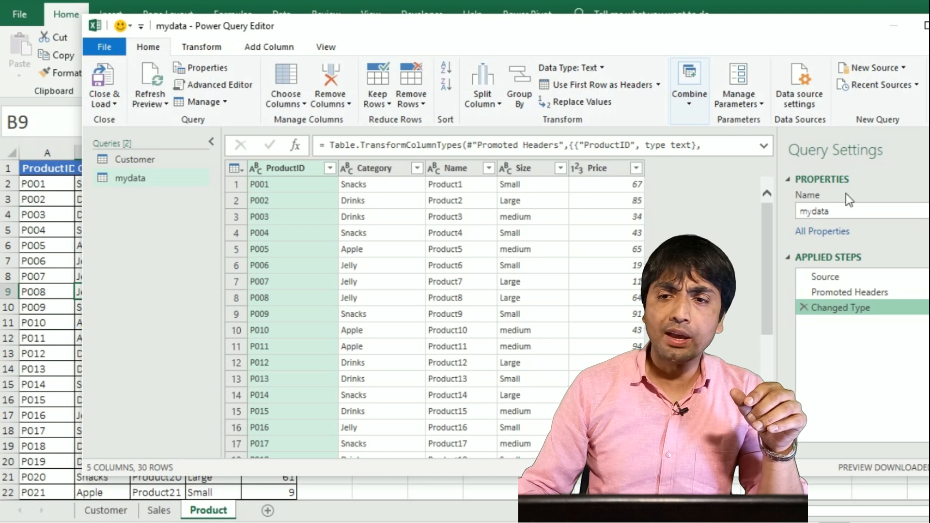
pyautogui.click(929, 25)
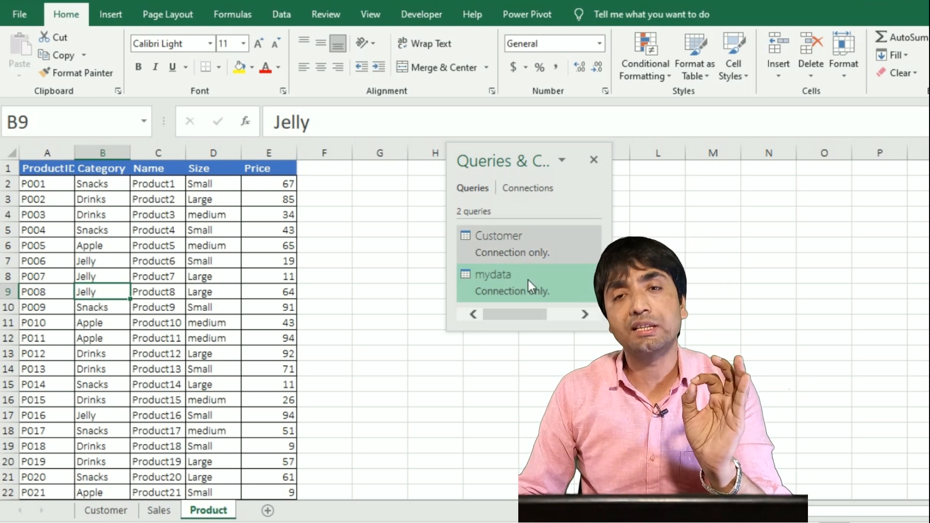
pyautogui.moveTo(528, 281)
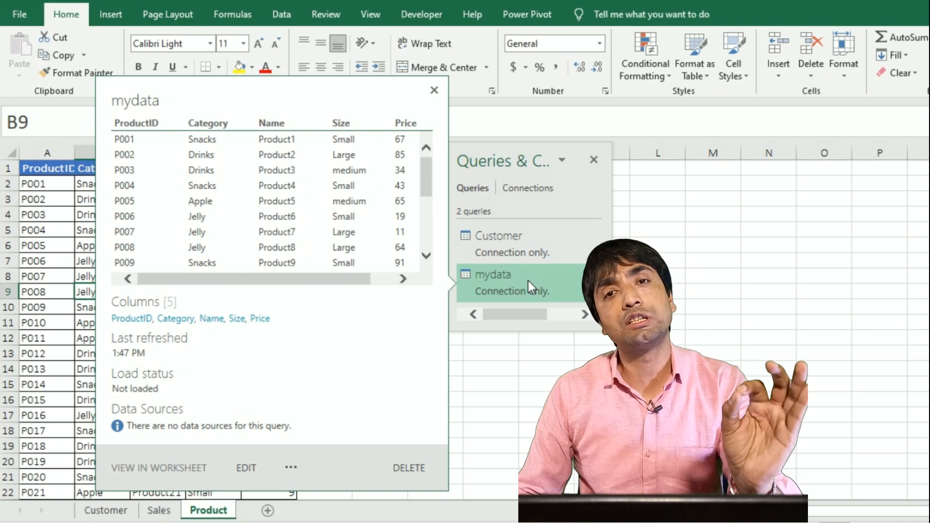